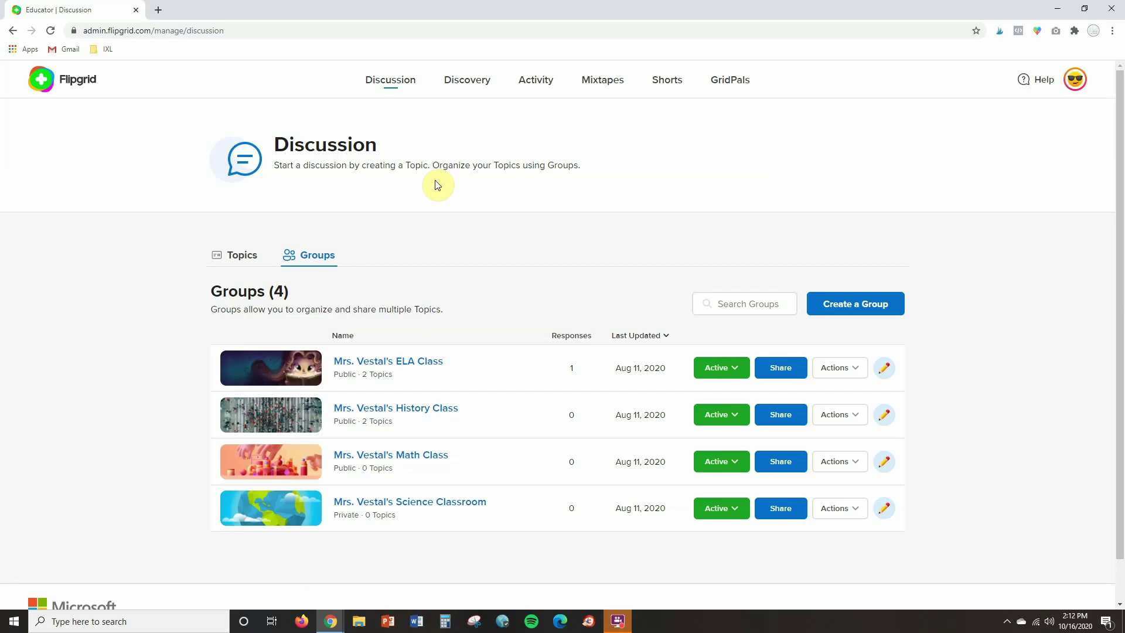
Step: Open the ELA Class group from the Discussion page's group list
click(427, 368)
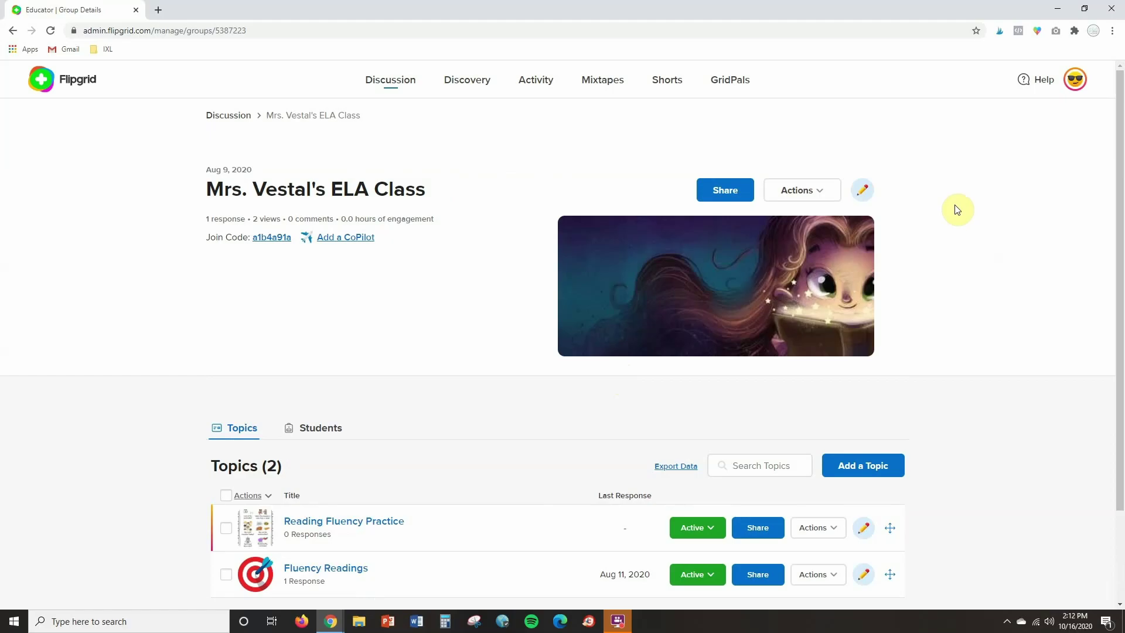
Step: Add a new topic to the ELA Class group and expand More Options down to Video Features
scroll(937, 469, down, 2)
click(879, 358)
scroll(715, 213, down, 5)
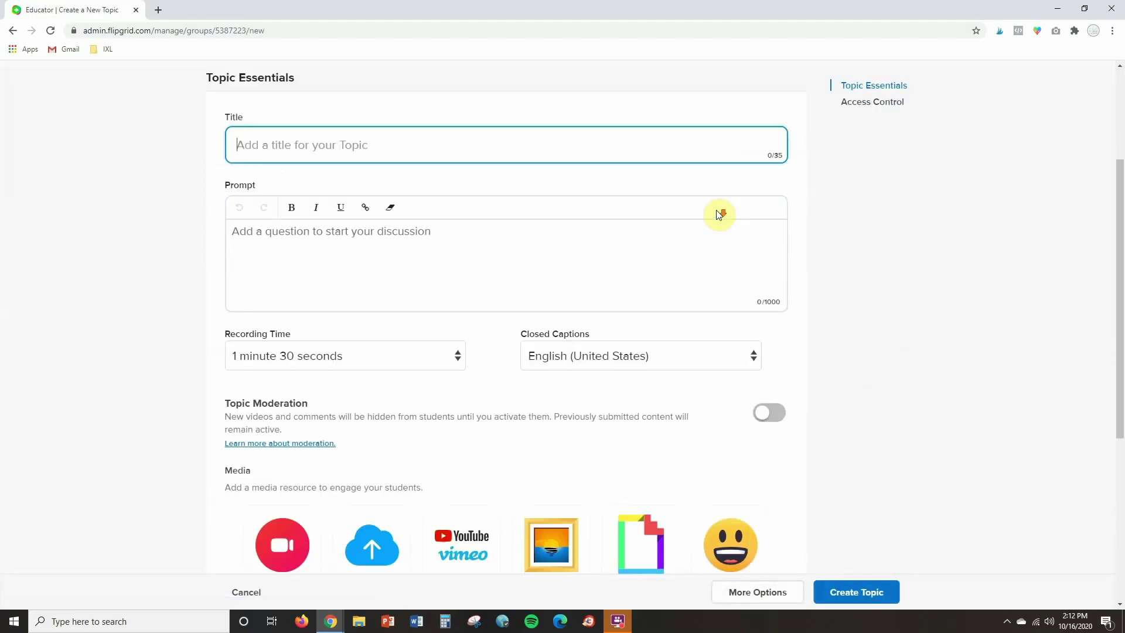
scroll(719, 214, down, 3)
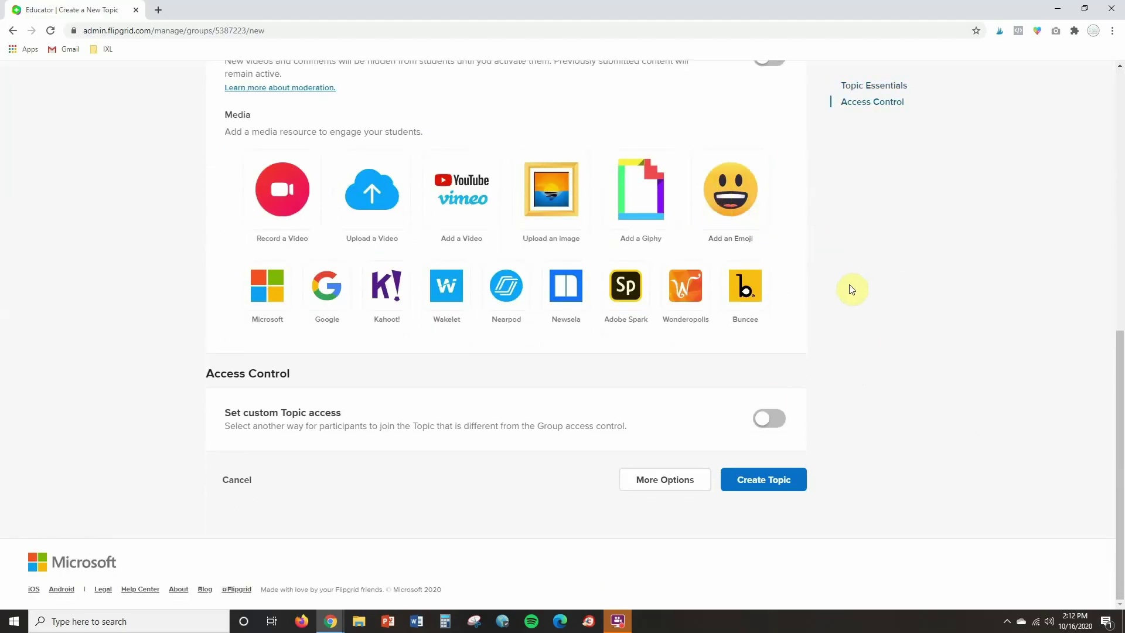
click(686, 482)
scroll(795, 316, down, 7)
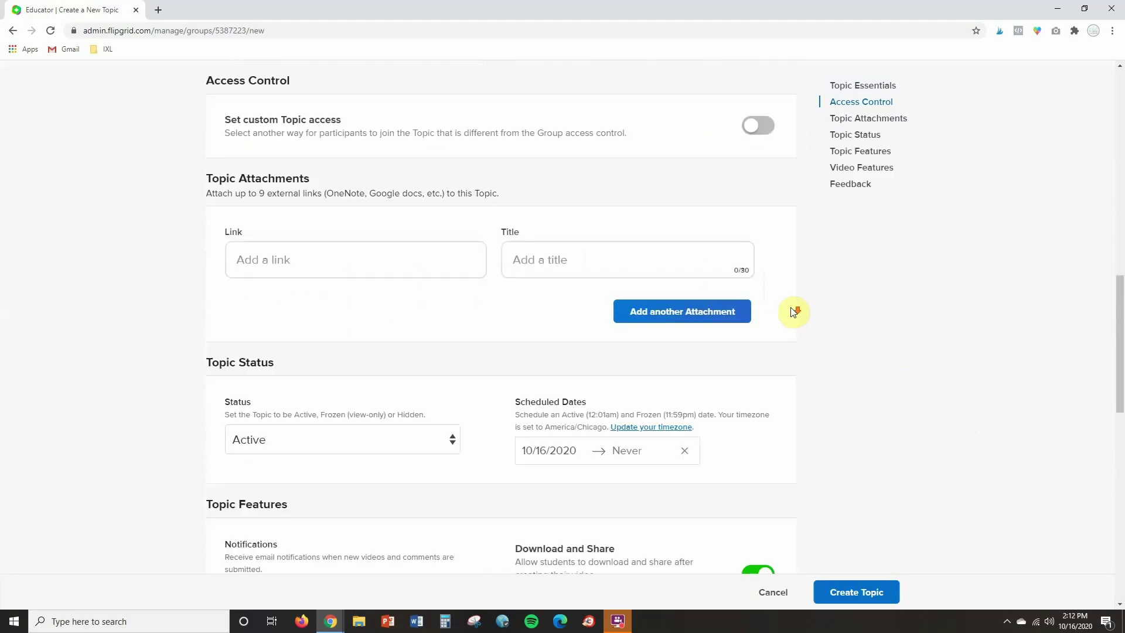
scroll(793, 311, down, 6)
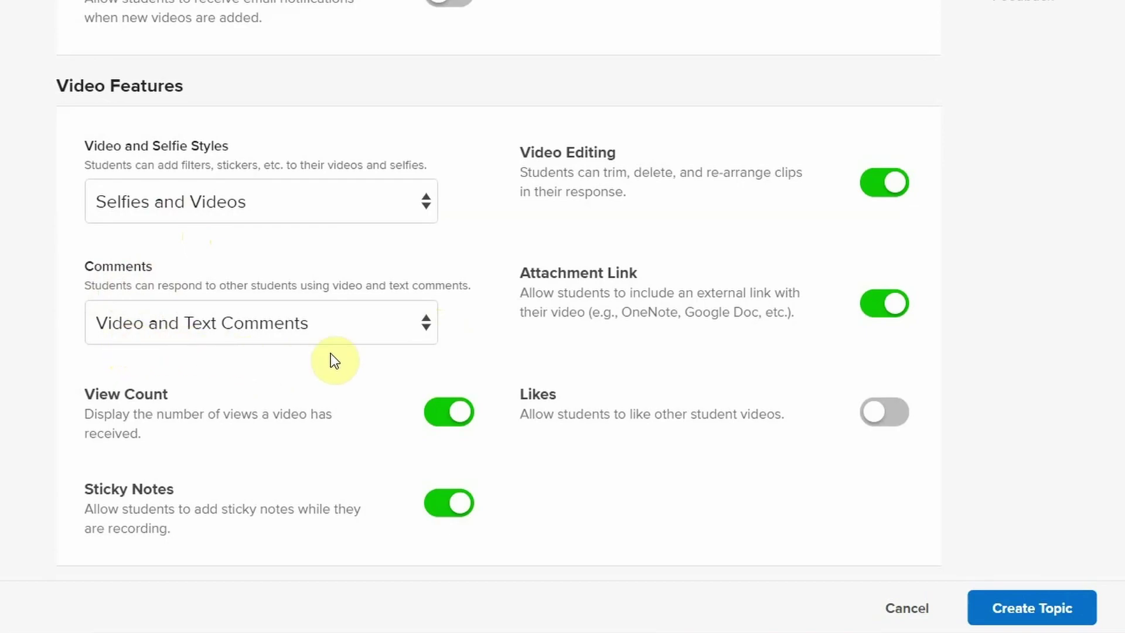
Step: Keep the topic's allowed comments set to Video and Text Comments
click(437, 330)
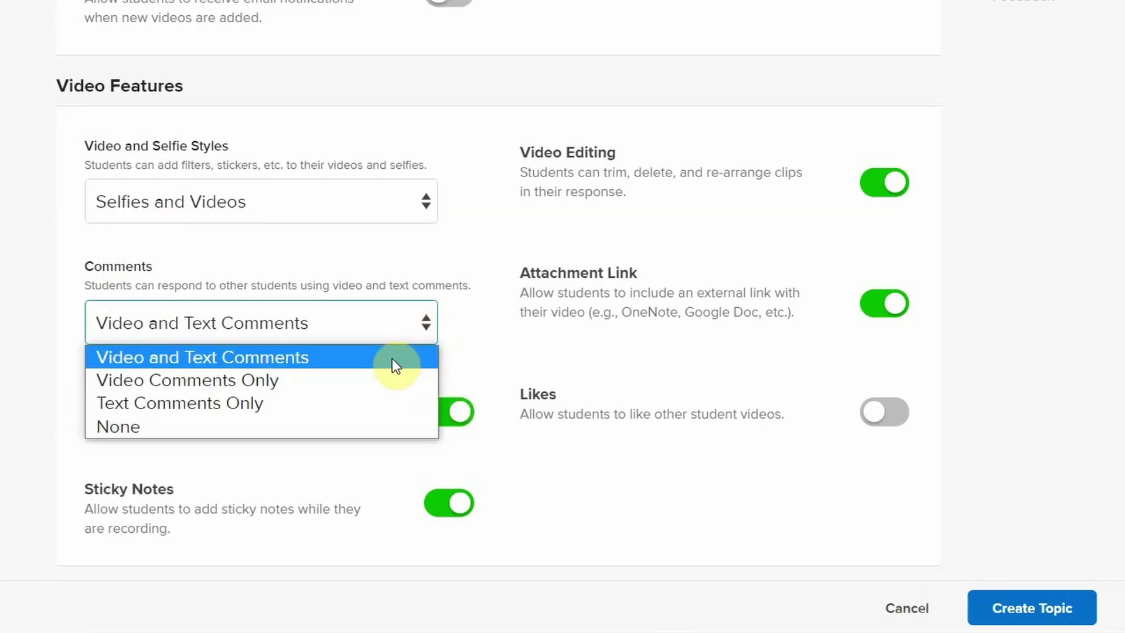
click(273, 357)
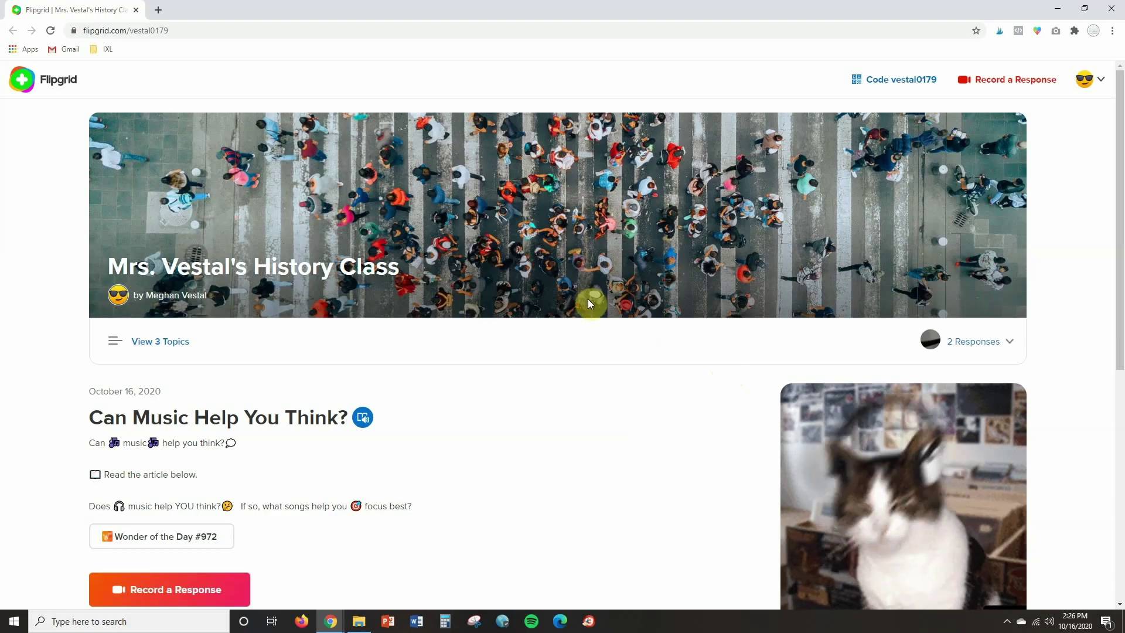
Step: Open the student's video response under Responses and bring its comments into view
scroll(691, 289, down, 4)
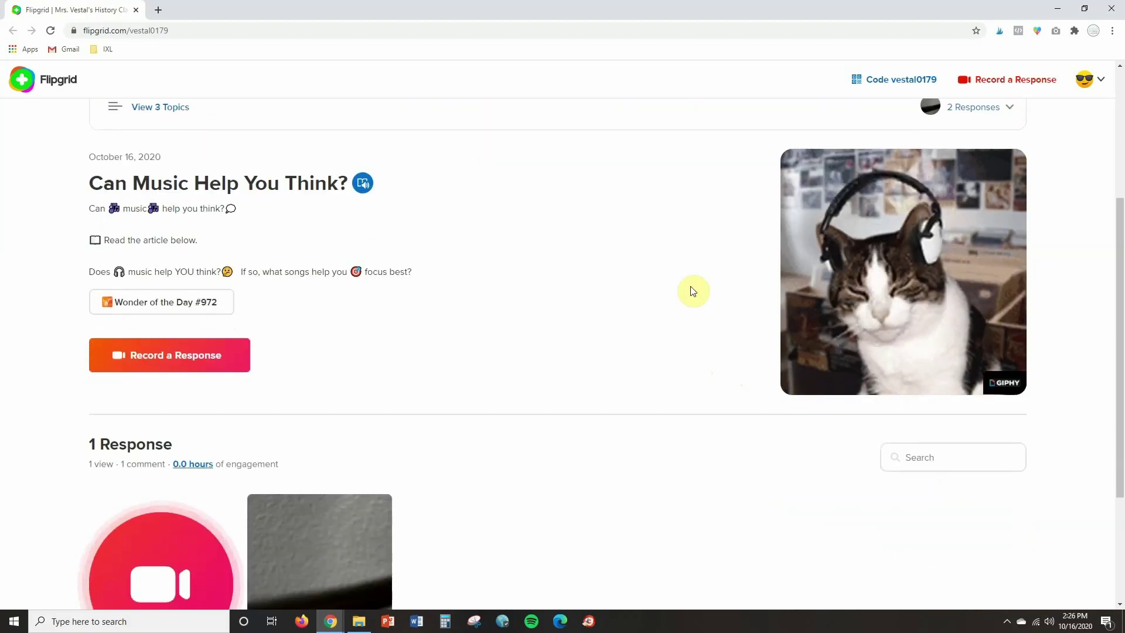
scroll(692, 291, down, 3)
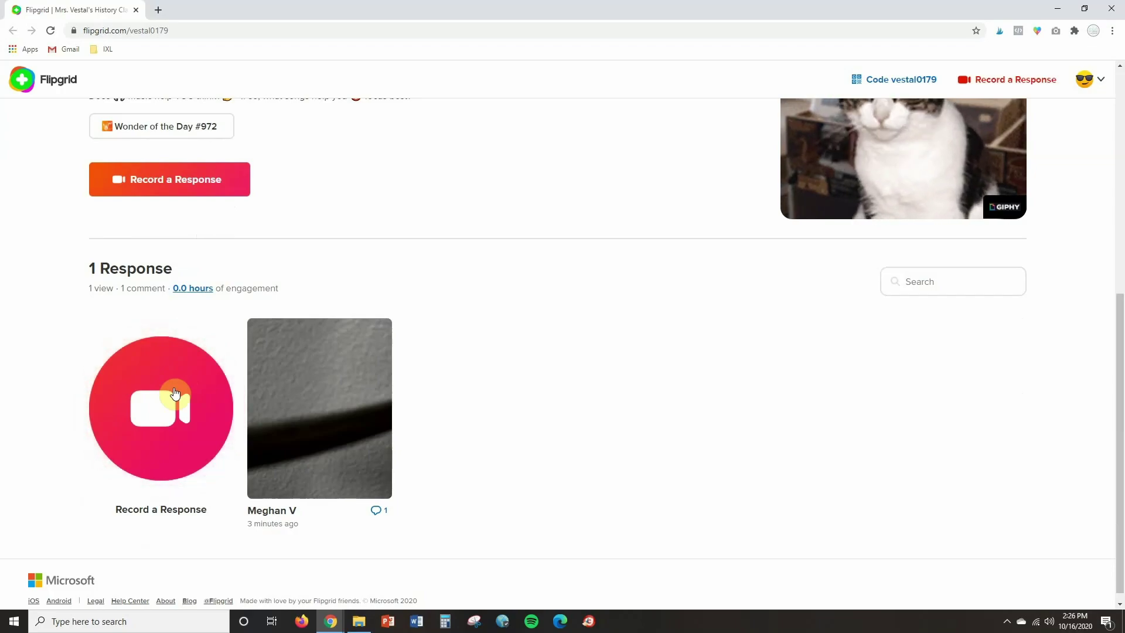
click(288, 512)
scroll(480, 452, down, 4)
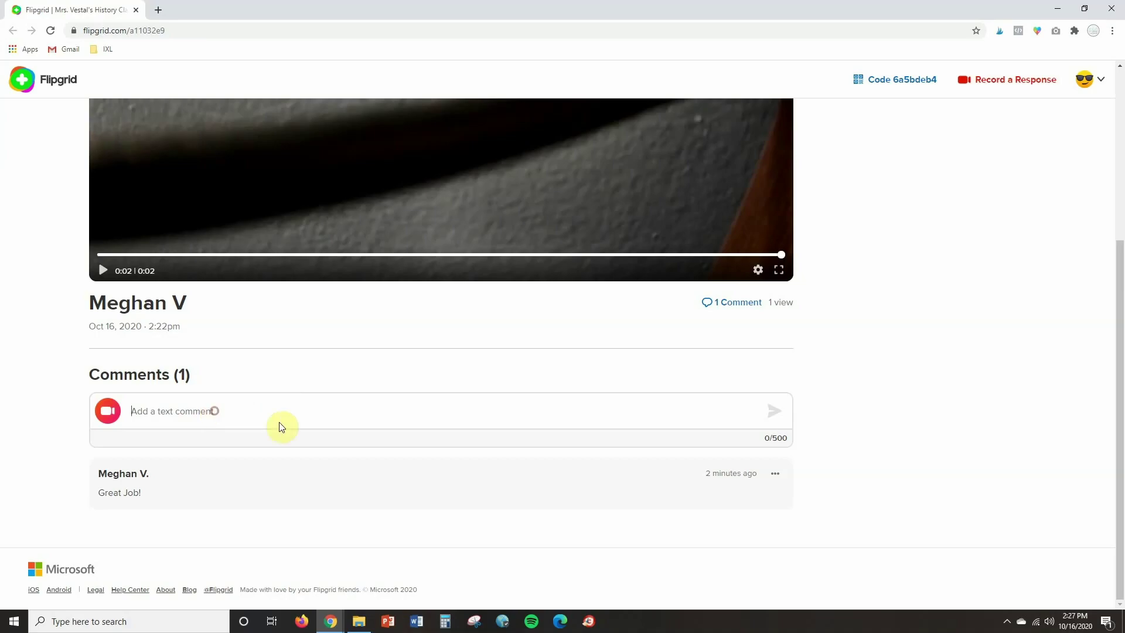
Step: Submit the comment 'I love your ideas' on the response and dismiss the sign-in prompt
text(I love your ideas!)
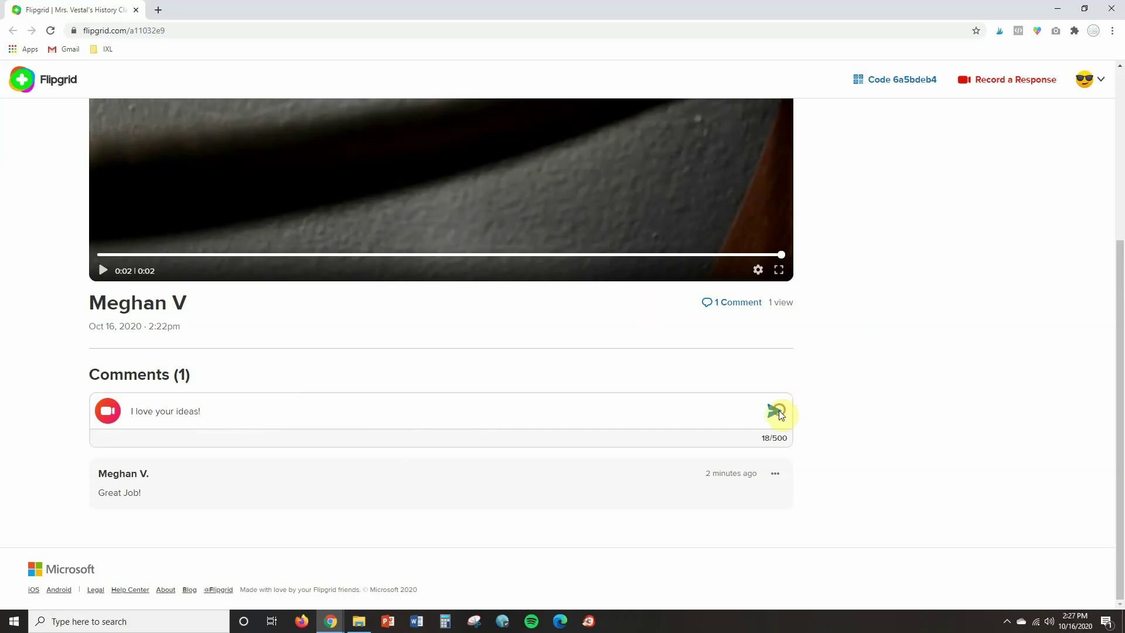
click(774, 411)
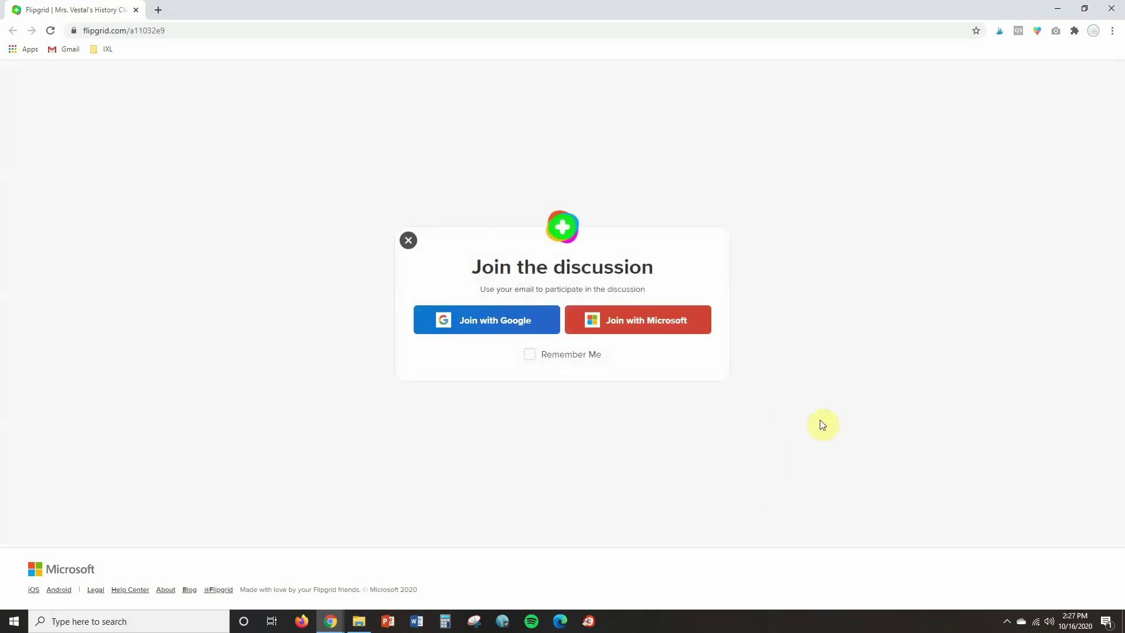
click(408, 240)
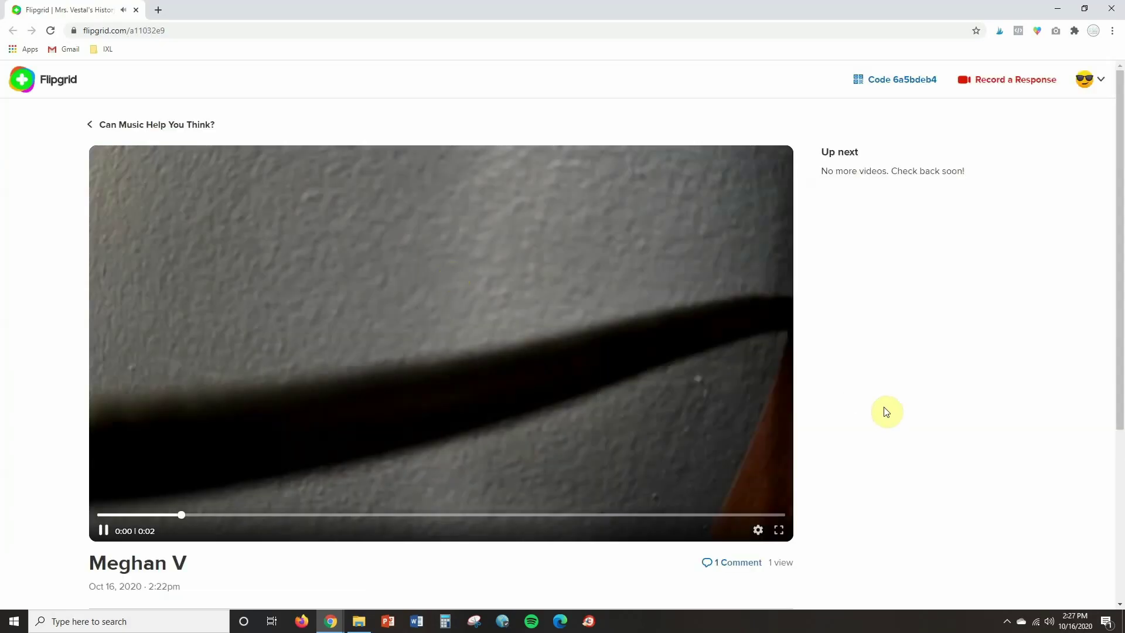
Step: Open the Great Job! comment in Immersive Reader from its actions menu
scroll(890, 433, down, 5)
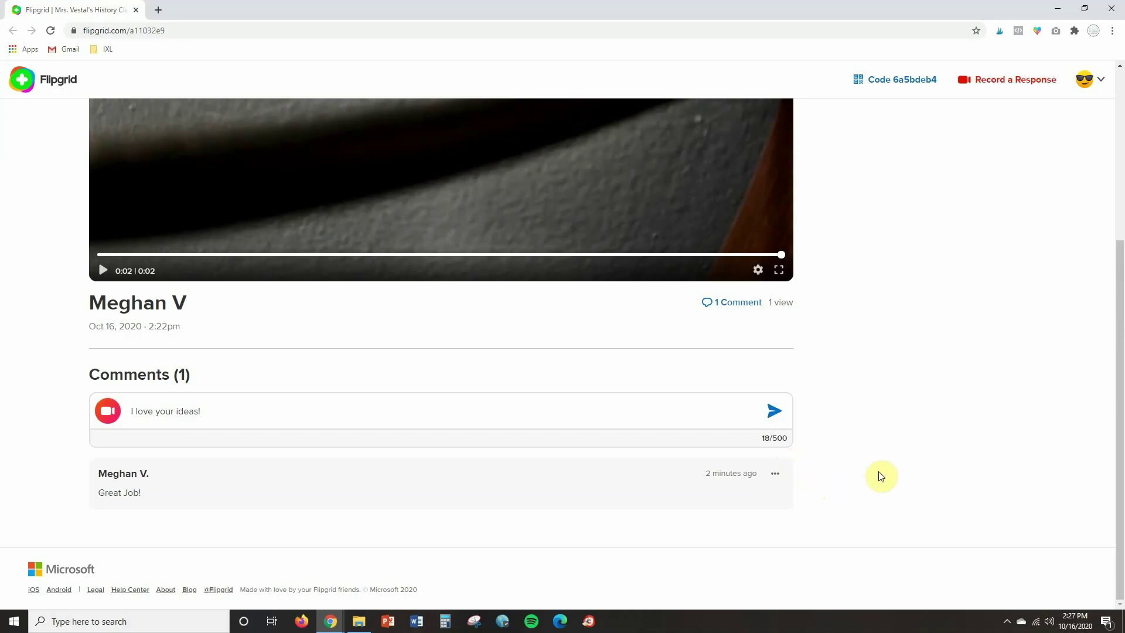
click(775, 474)
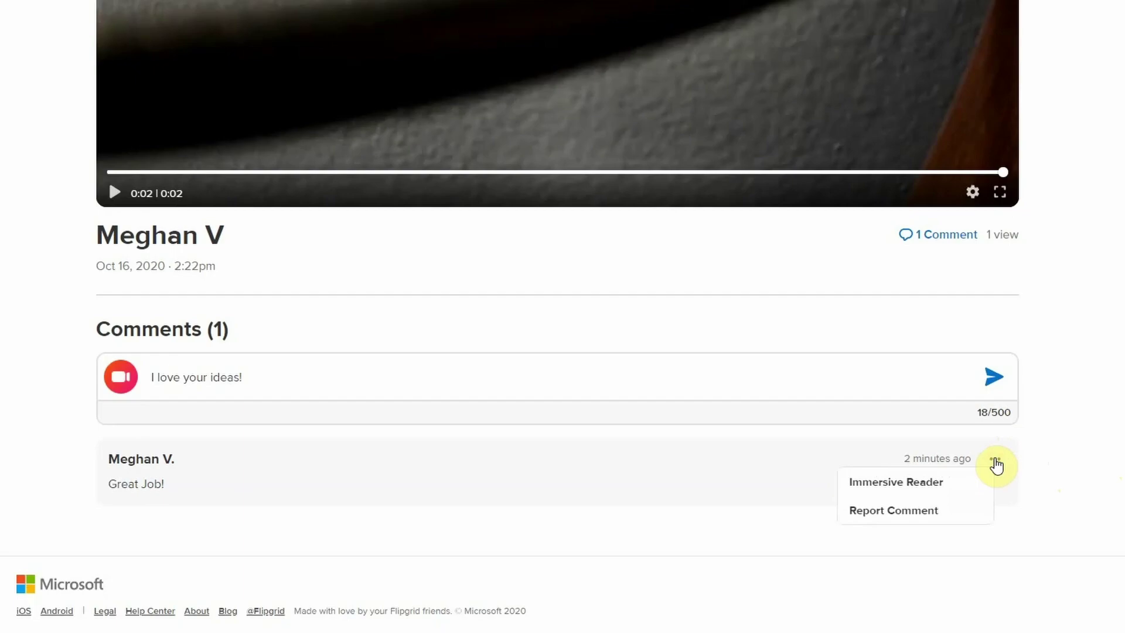
click(930, 491)
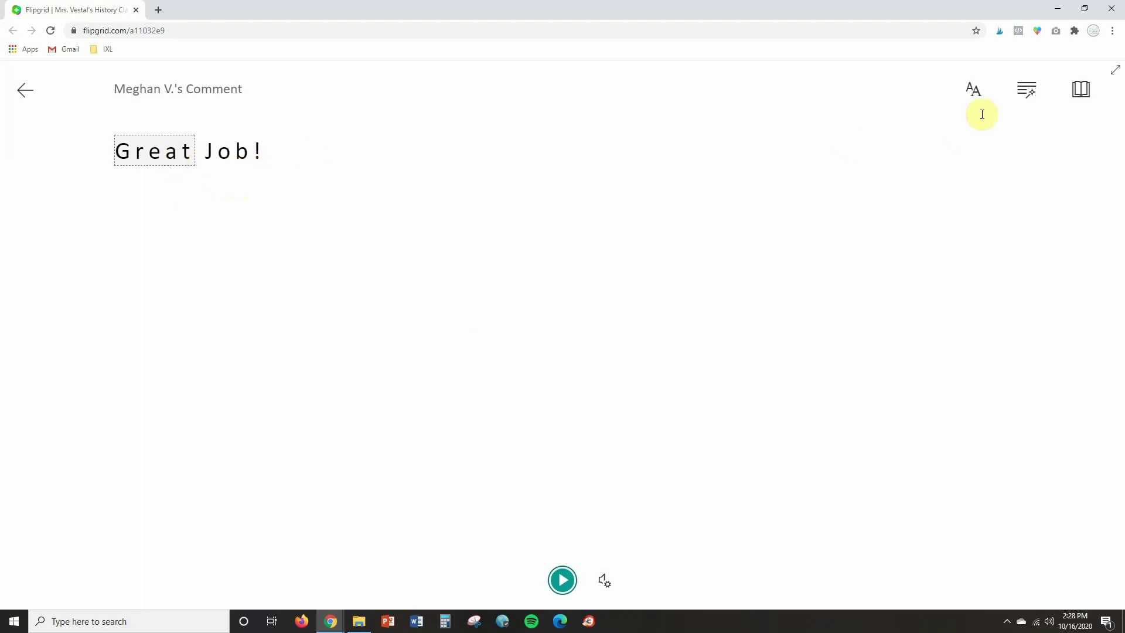
Step: Adjust the text size and switch to the dark theme, then back to light
click(974, 93)
mouse_move(1011, 150)
mouse_down()
mouse_move(1069, 158)
mouse_move(1007, 158)
mouse_up()
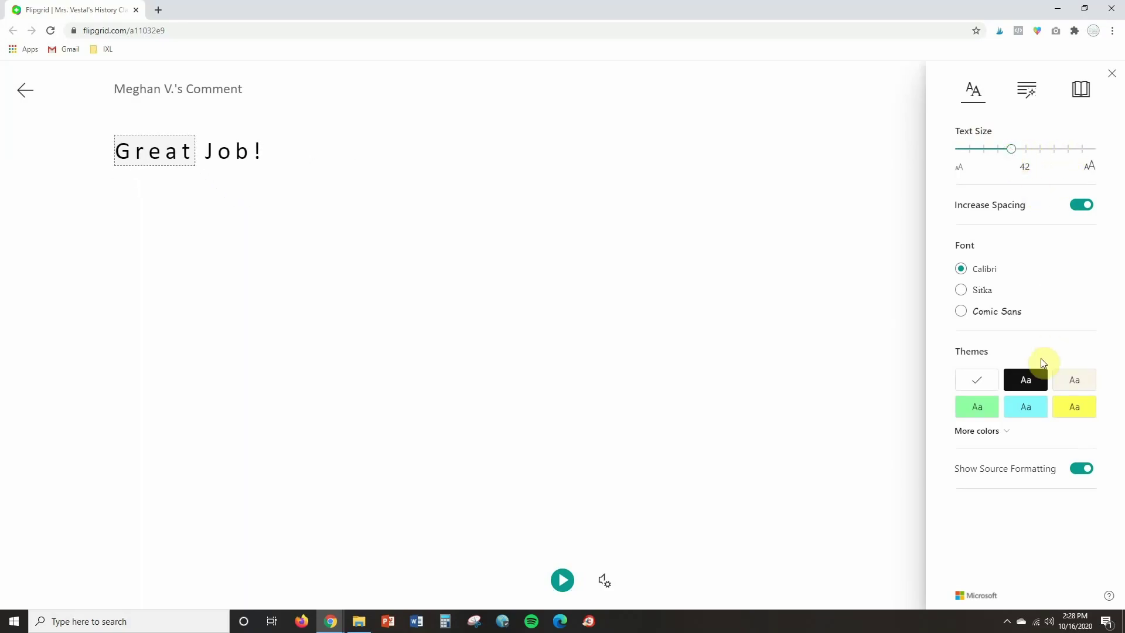
click(1027, 381)
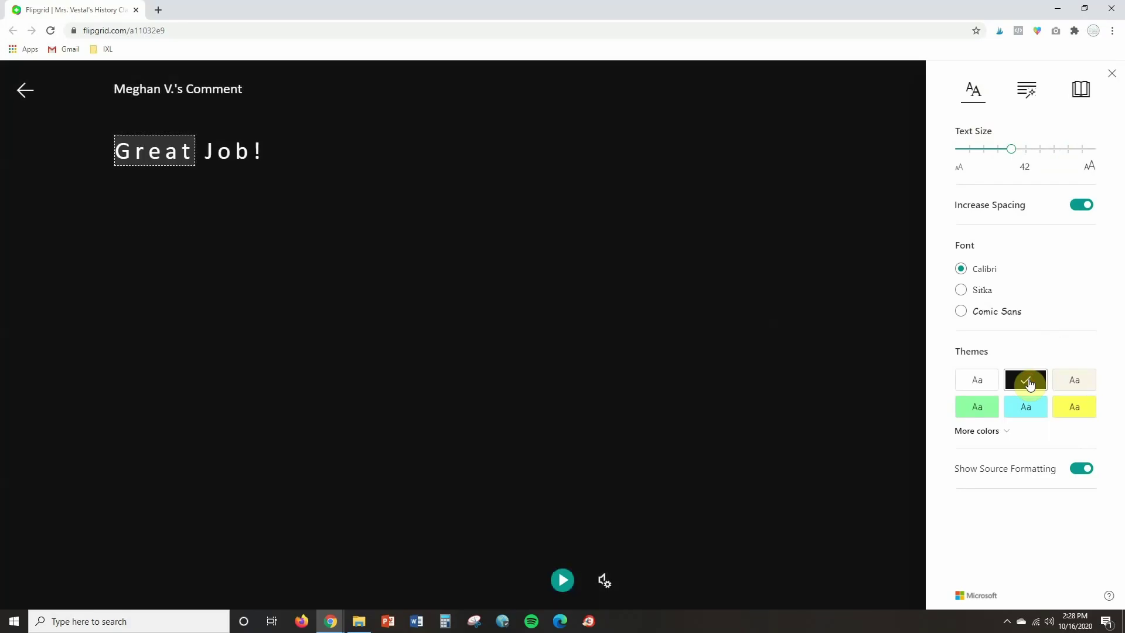
click(973, 380)
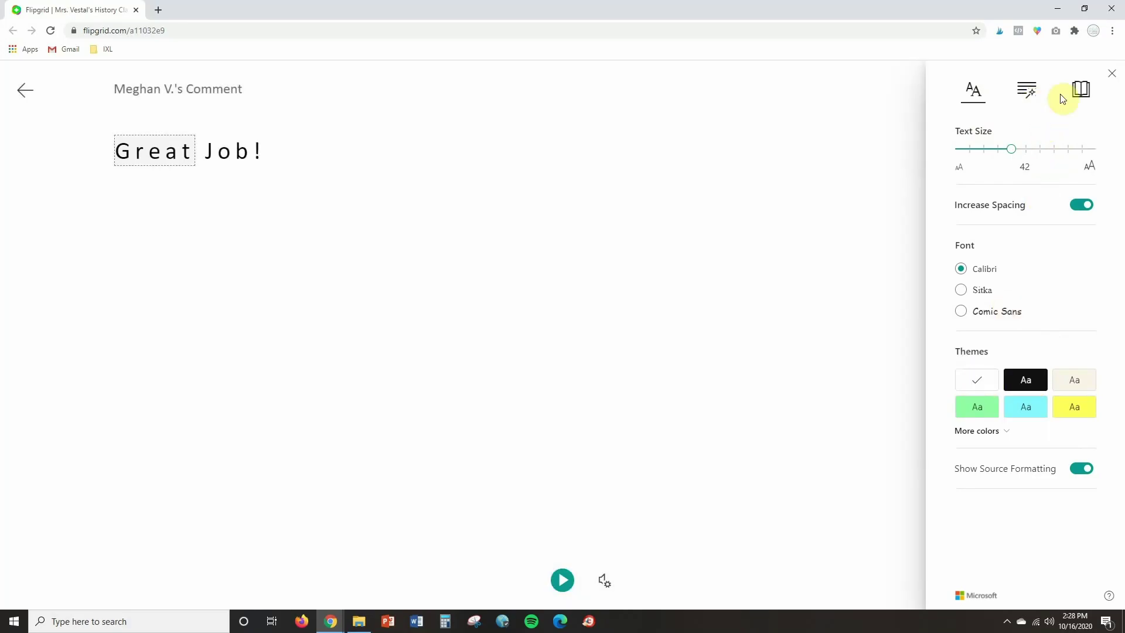
click(1083, 94)
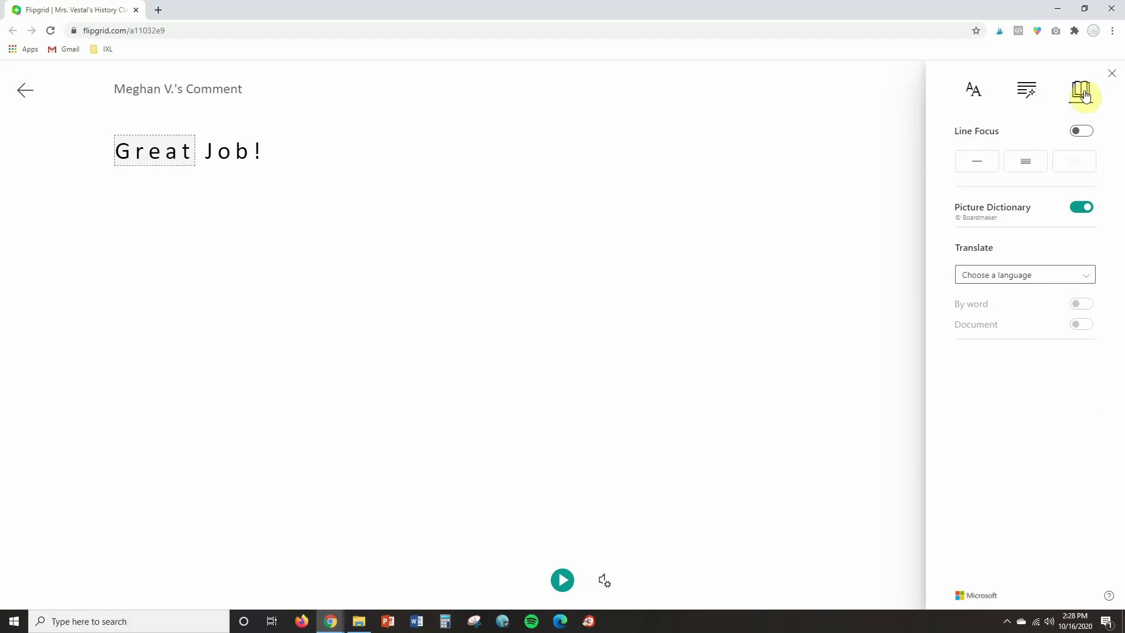
click(973, 89)
Step: Show the picture dictionary card for 'Great' and briefly play the comment aloud
click(177, 158)
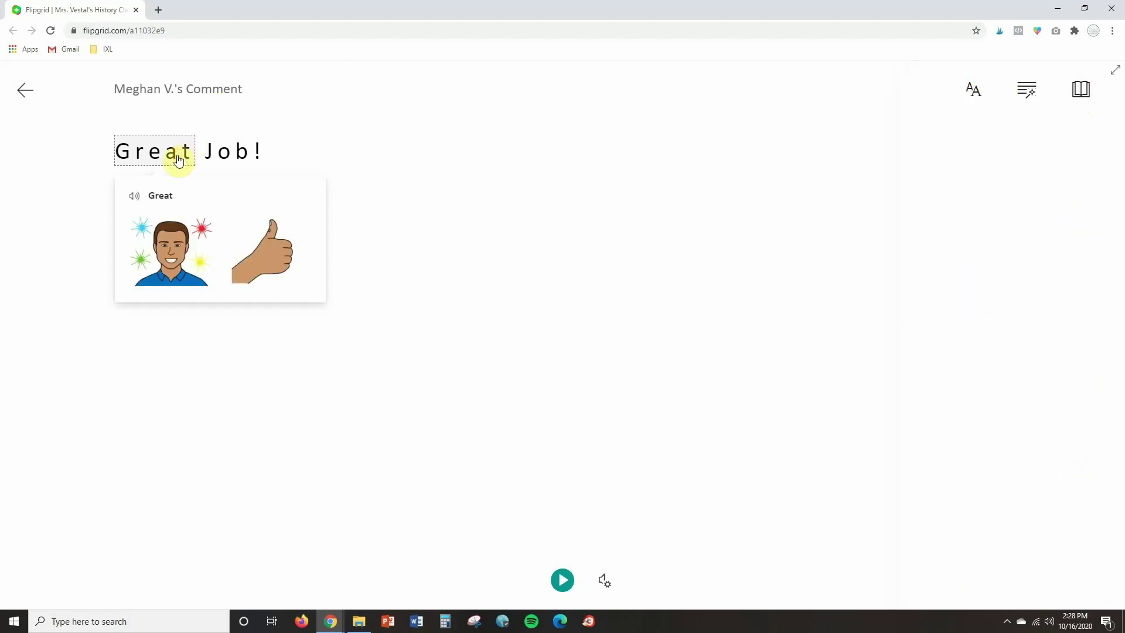
click(562, 580)
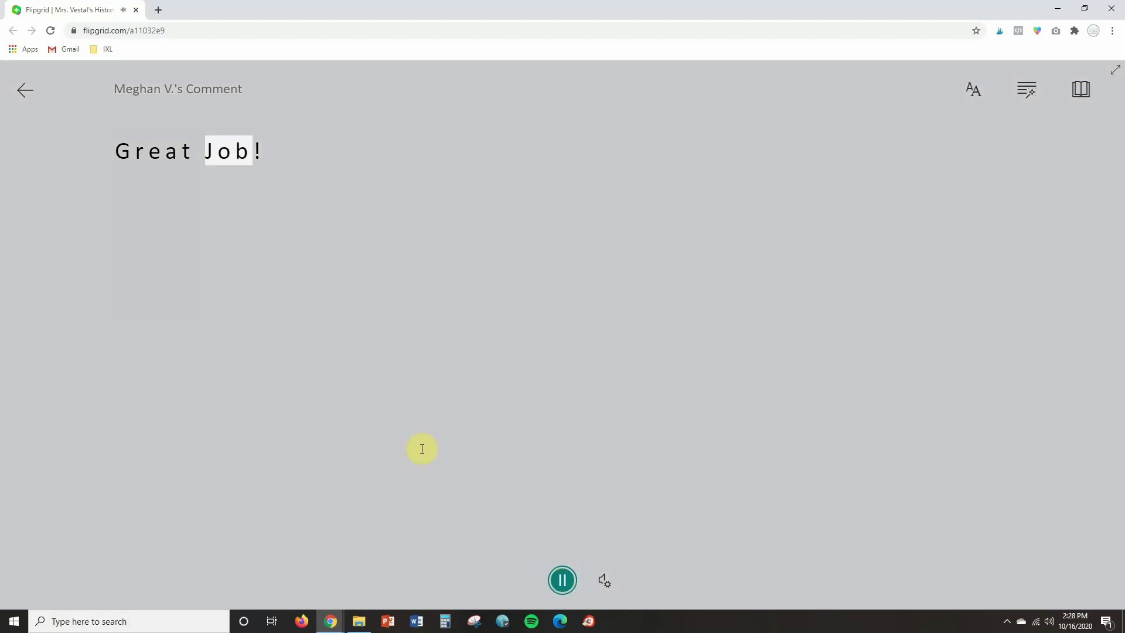
click(171, 158)
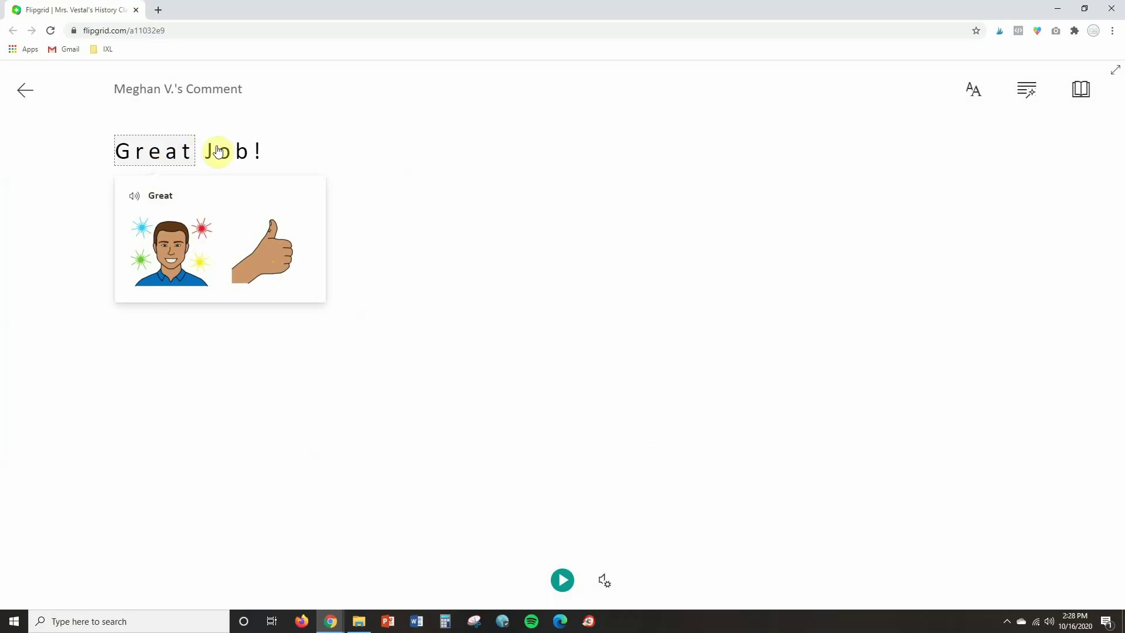
Step: Turn noun highlighting on and back off in Grammar Options
click(1026, 89)
click(1091, 199)
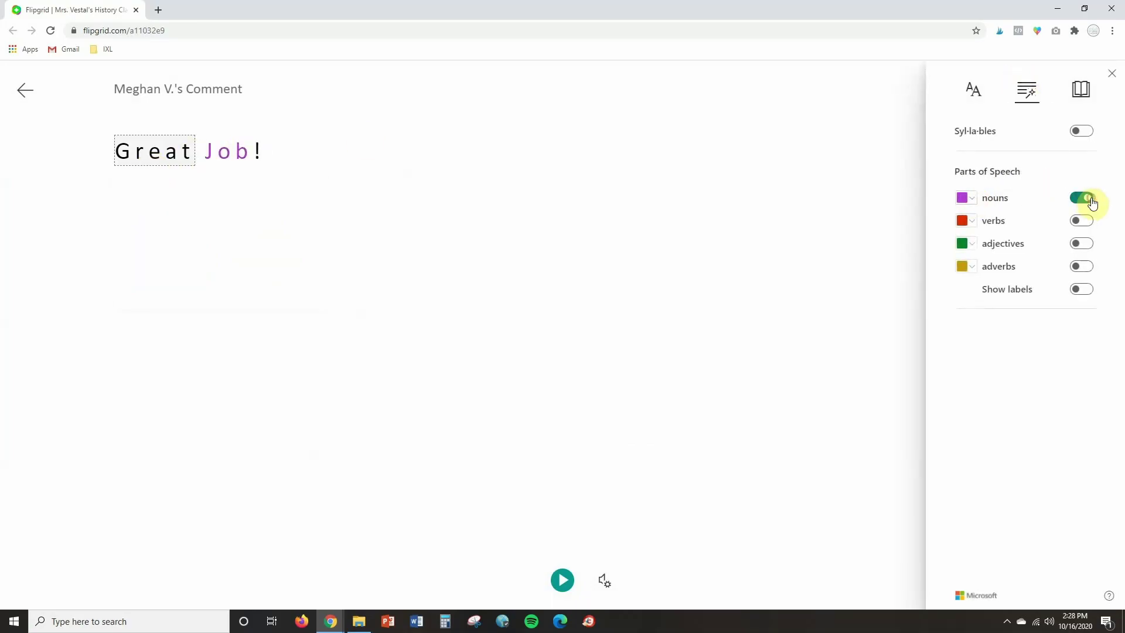
click(1090, 200)
Step: Browse the translation languages in Reading Preferences, then exit Immersive Reader to the response
click(1080, 93)
click(1022, 280)
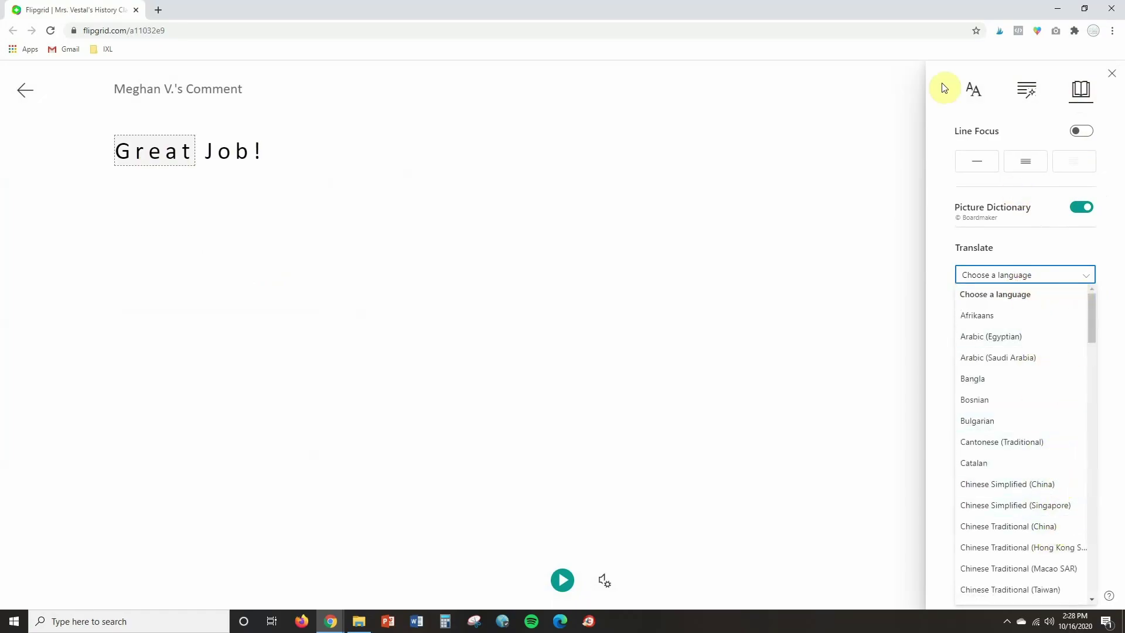
click(1111, 76)
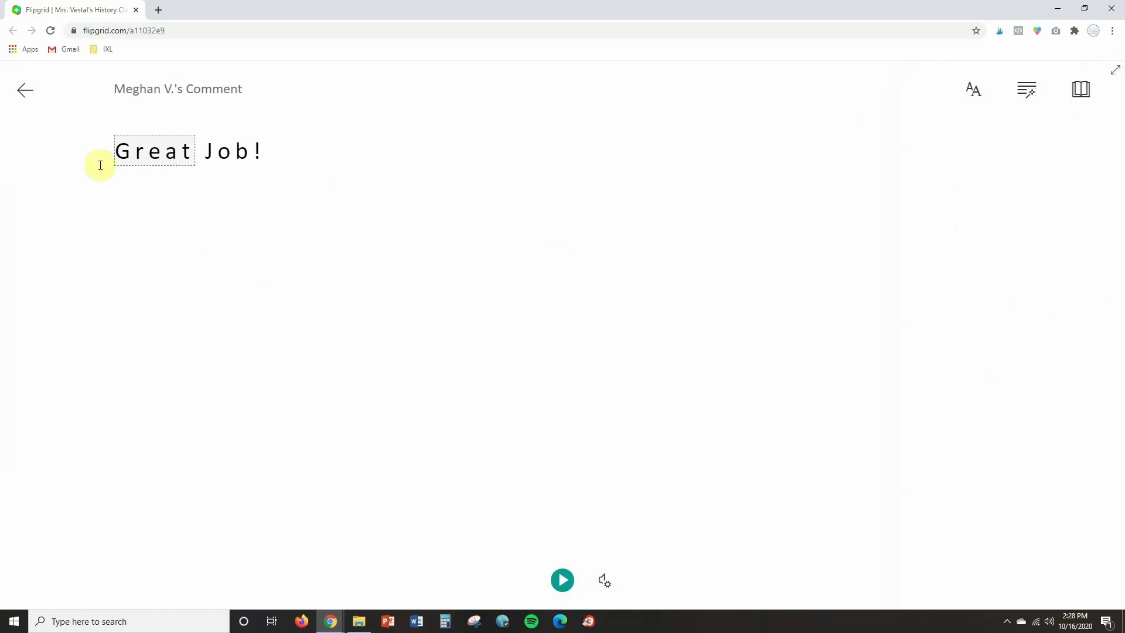
click(23, 86)
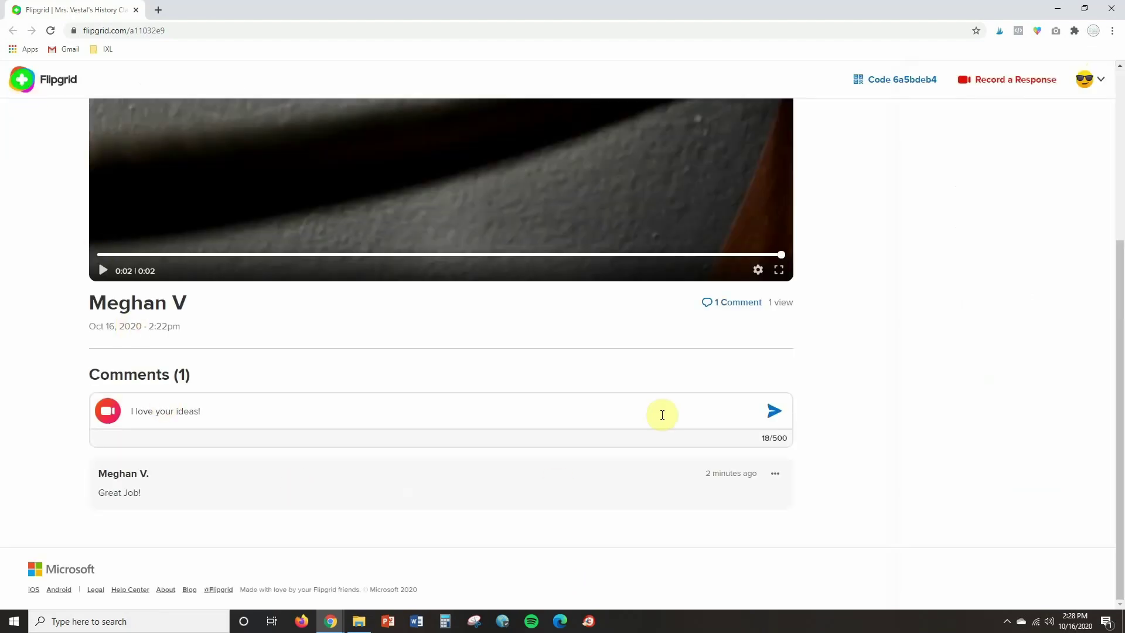